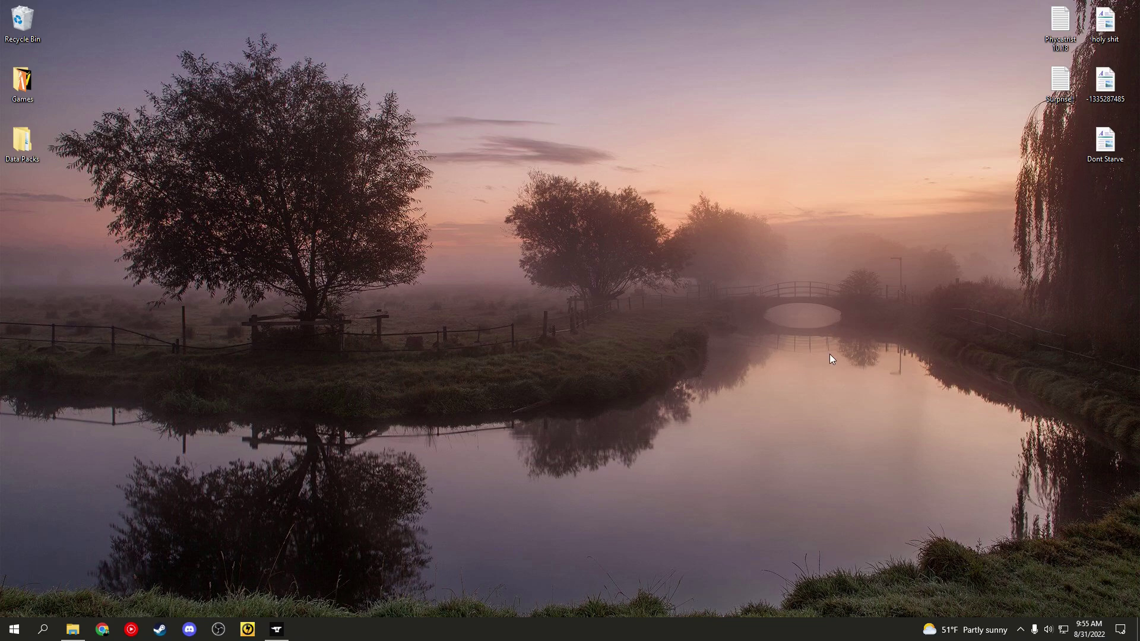
Launch Google Chrome from the taskbar to a blank new tab
click(103, 630)
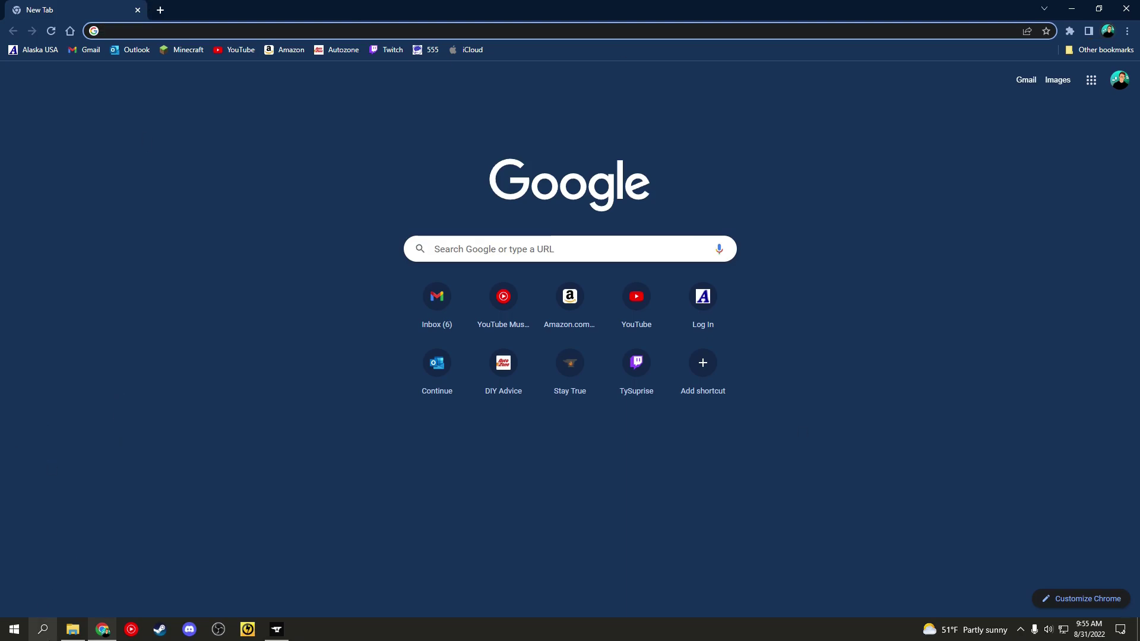
Search Google for 'lan server properties 1.18.2', dropping the autocompleted suggestion
click(72, 630)
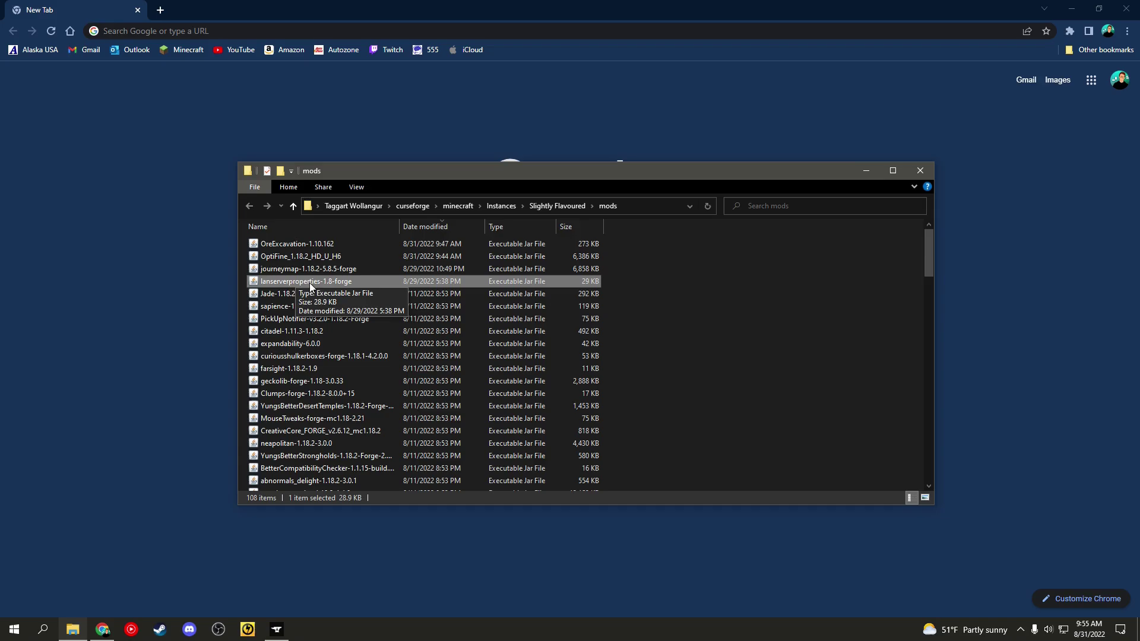
click(223, 214)
click(188, 31)
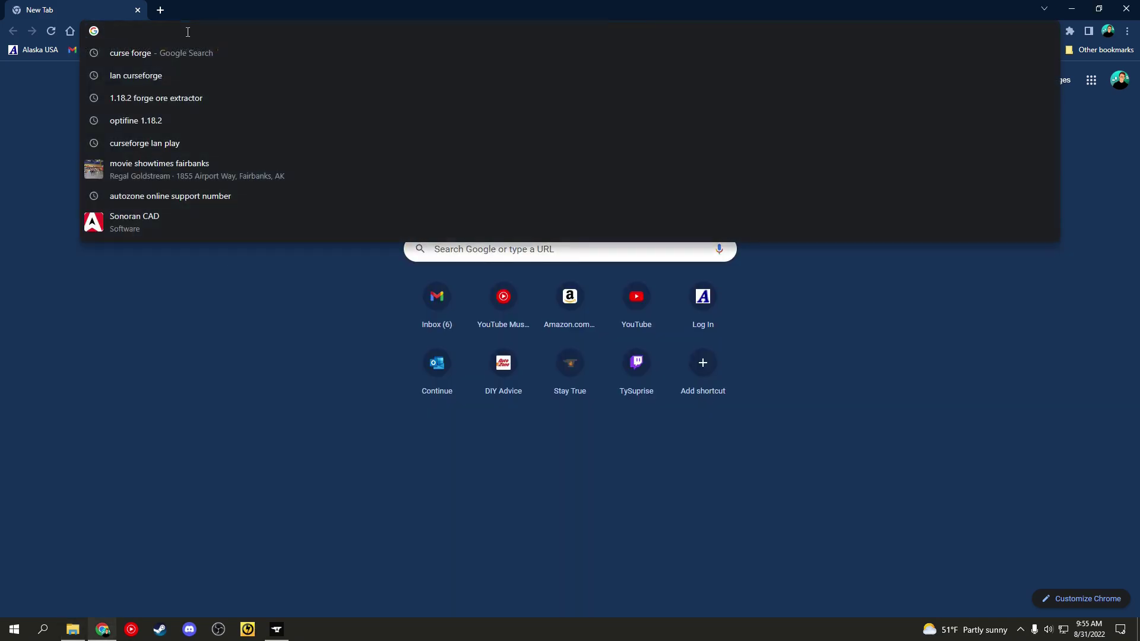
text(lan server pro)
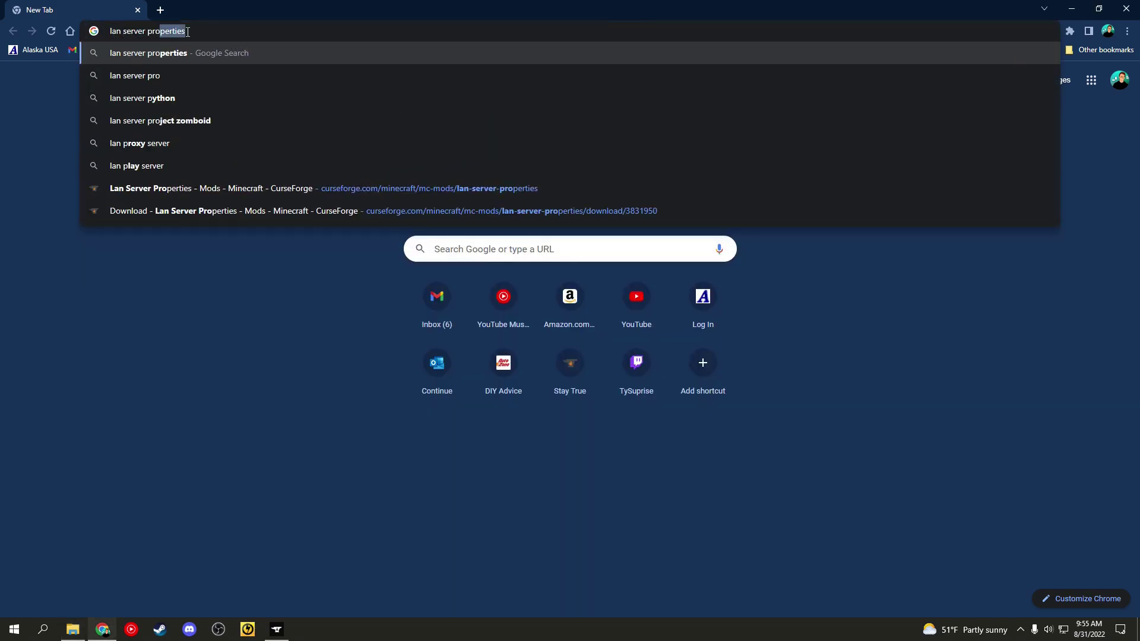
key(BackSpace)
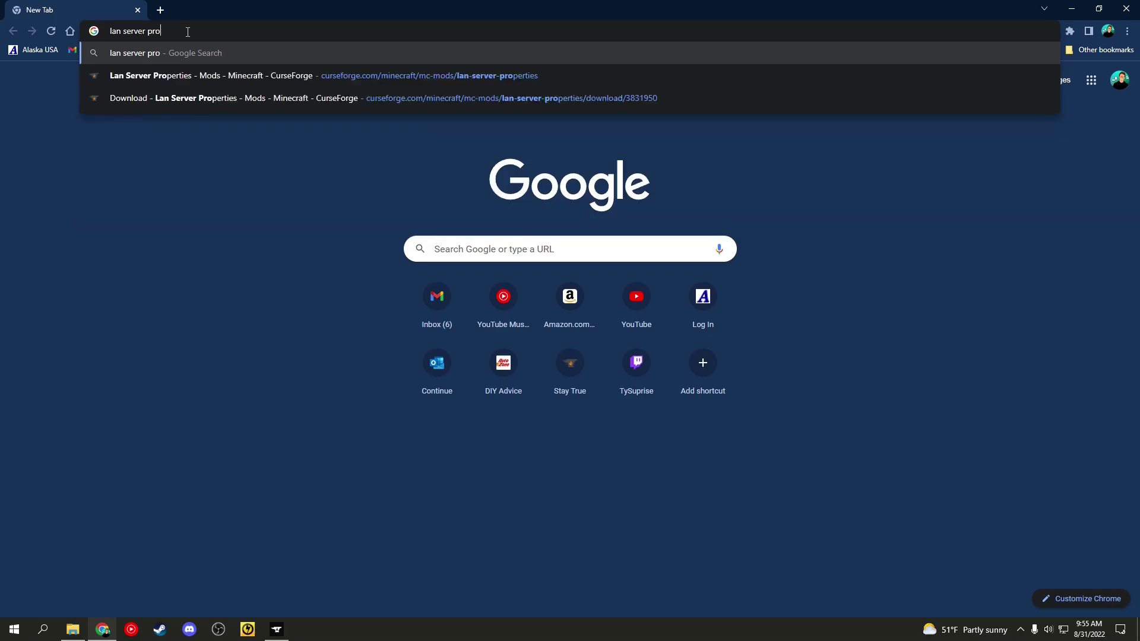
text(perties 1.)
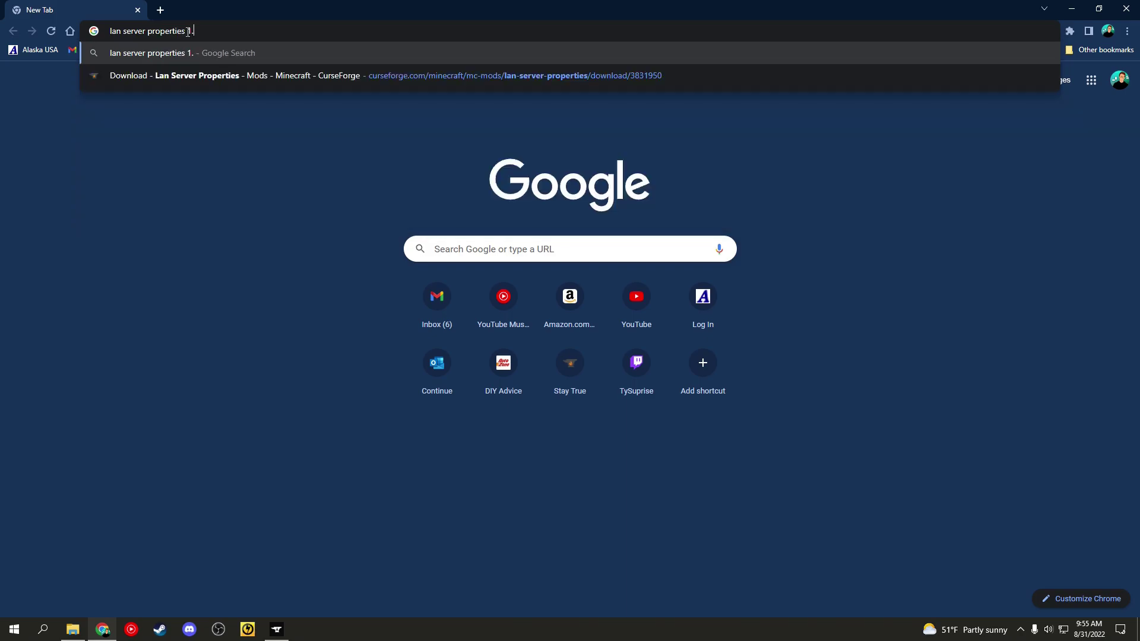
text(18.2)
key(Return)
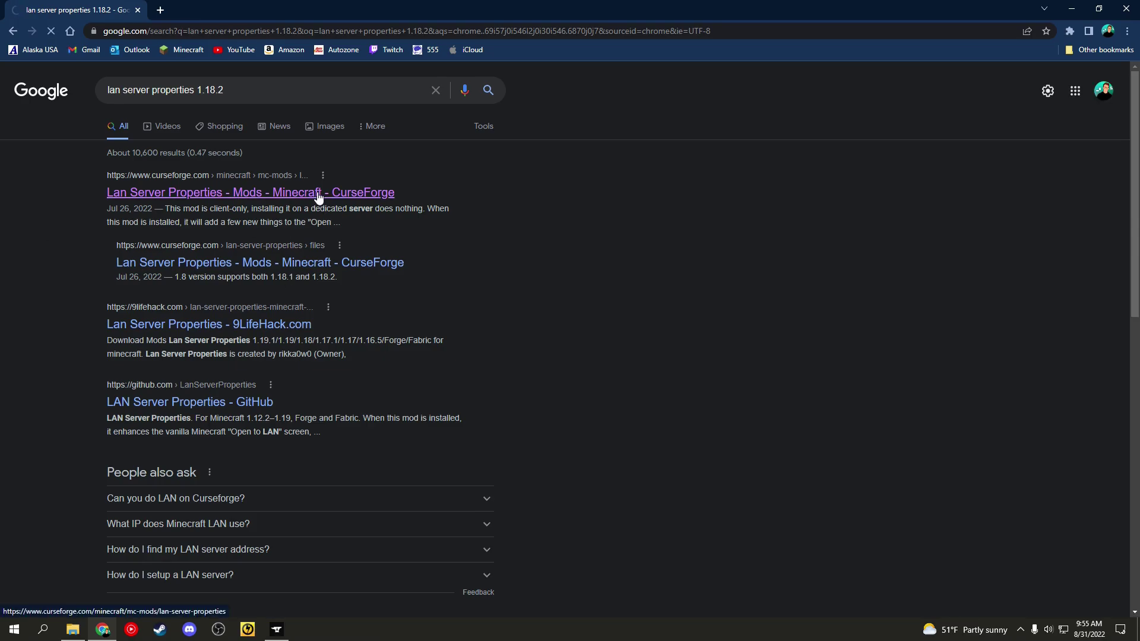
scroll(713, 250, down, 3)
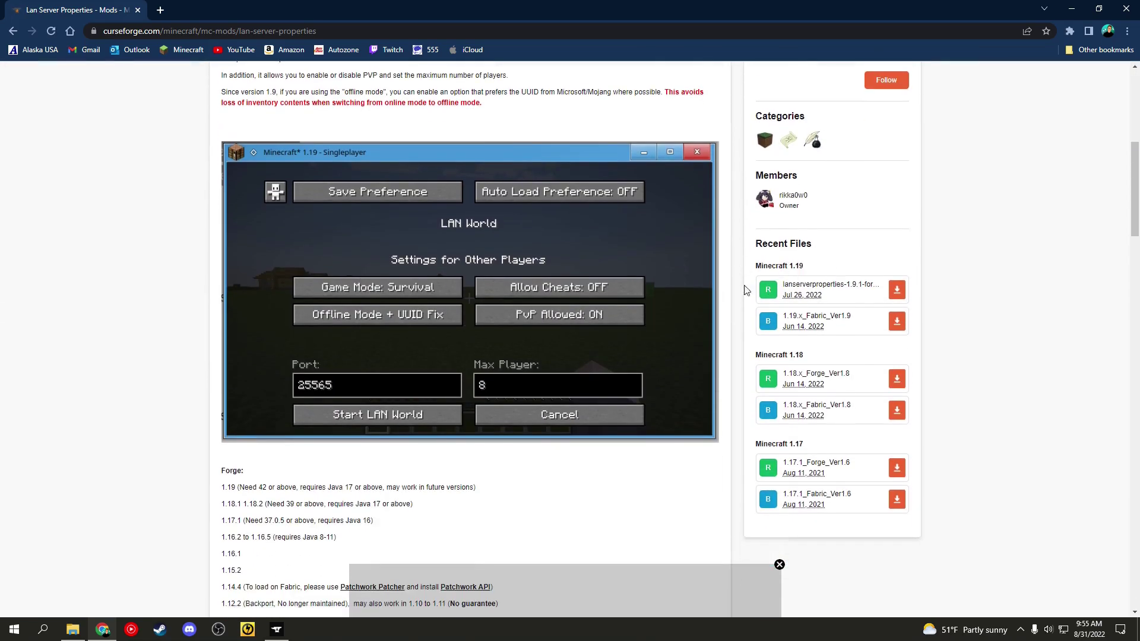
scroll(898, 289, down, 1)
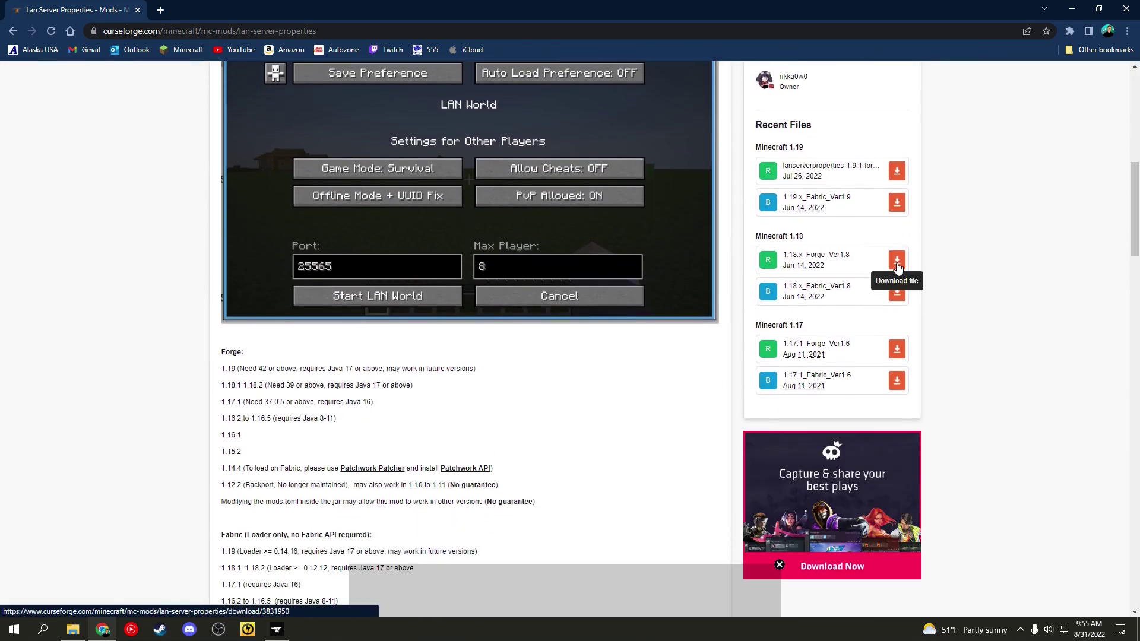
Download the 1.18.x_Forge_Ver1.8 jar of LAN Server Properties from its CurseForge page
click(897, 266)
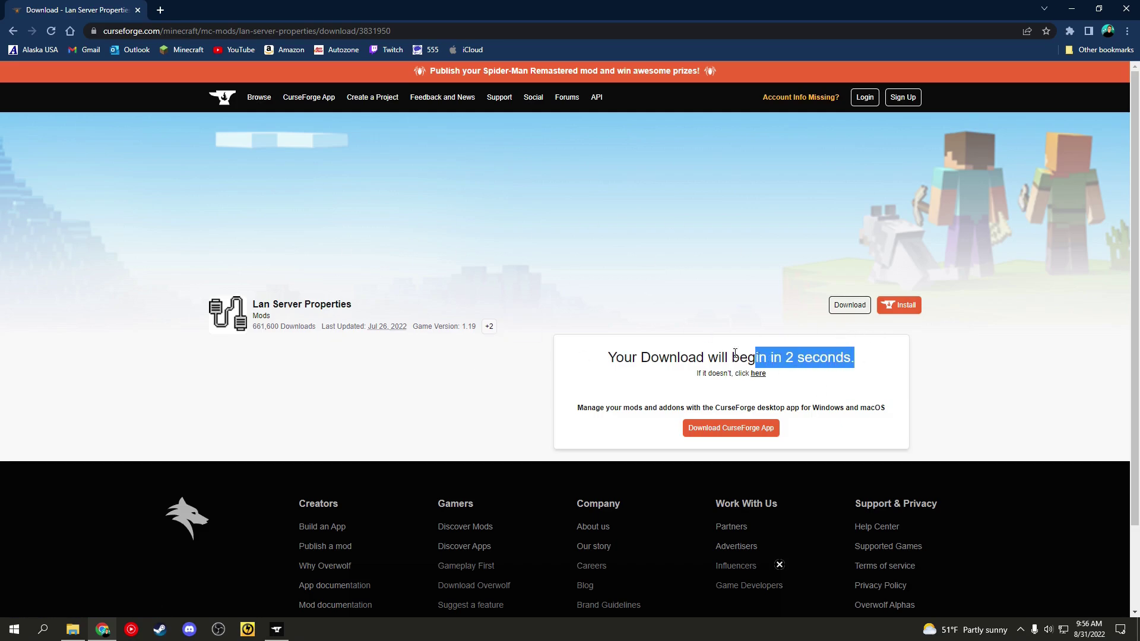
drag(855, 357, 687, 255)
click(522, 276)
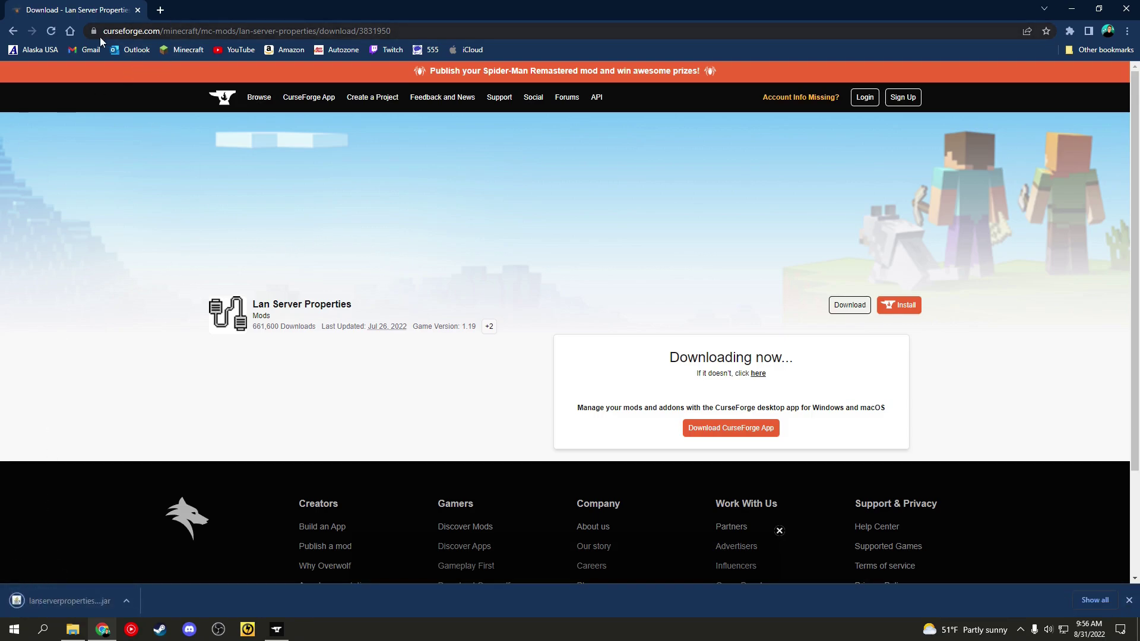
click(160, 10)
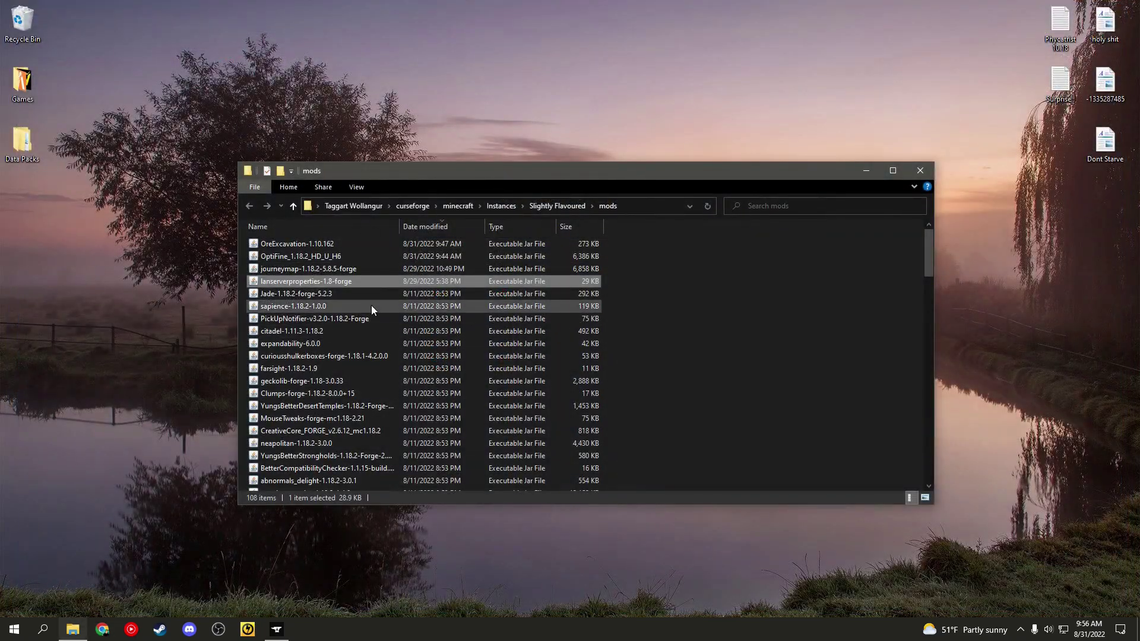
Bring up the Slightly Flavoured modpack's Installed Mods list in the CurseForge app
click(920, 170)
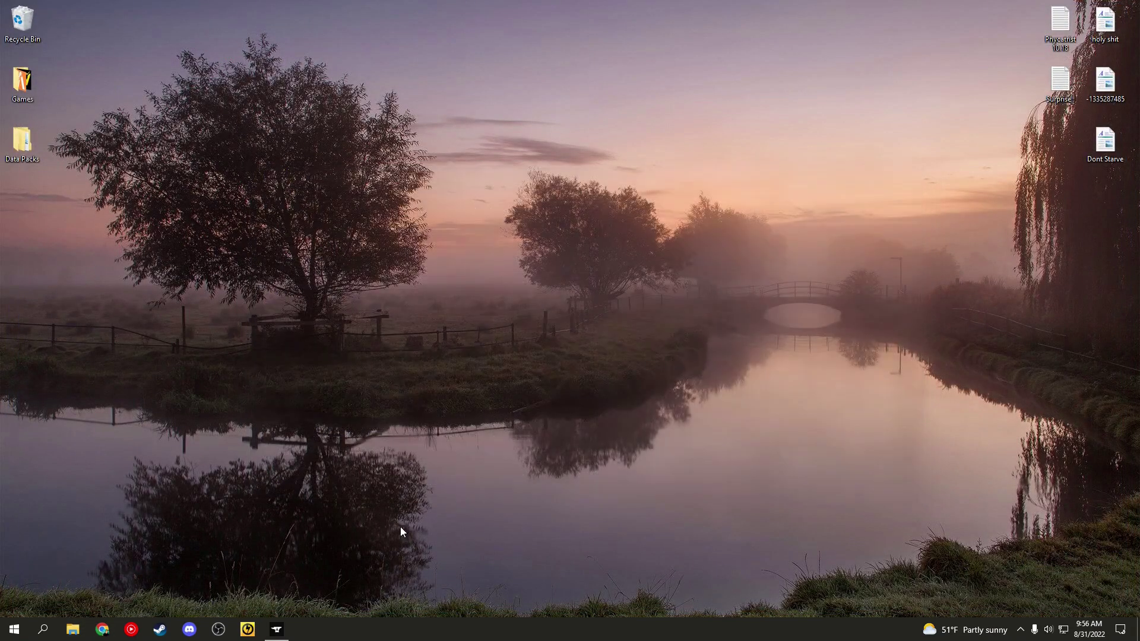
click(277, 630)
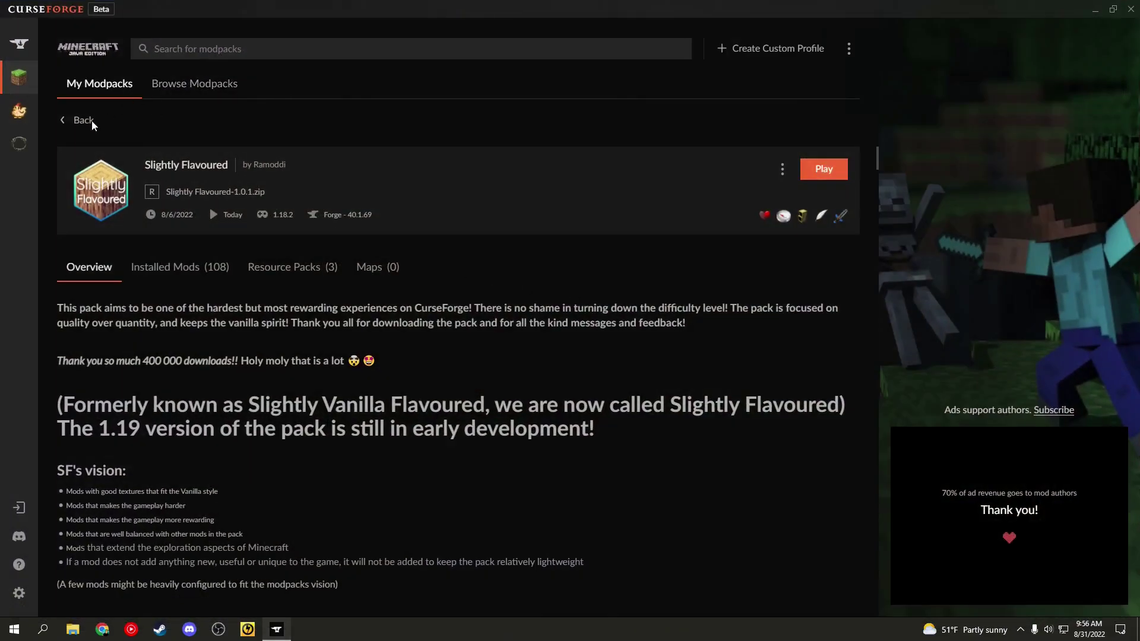
click(80, 119)
click(133, 232)
click(191, 268)
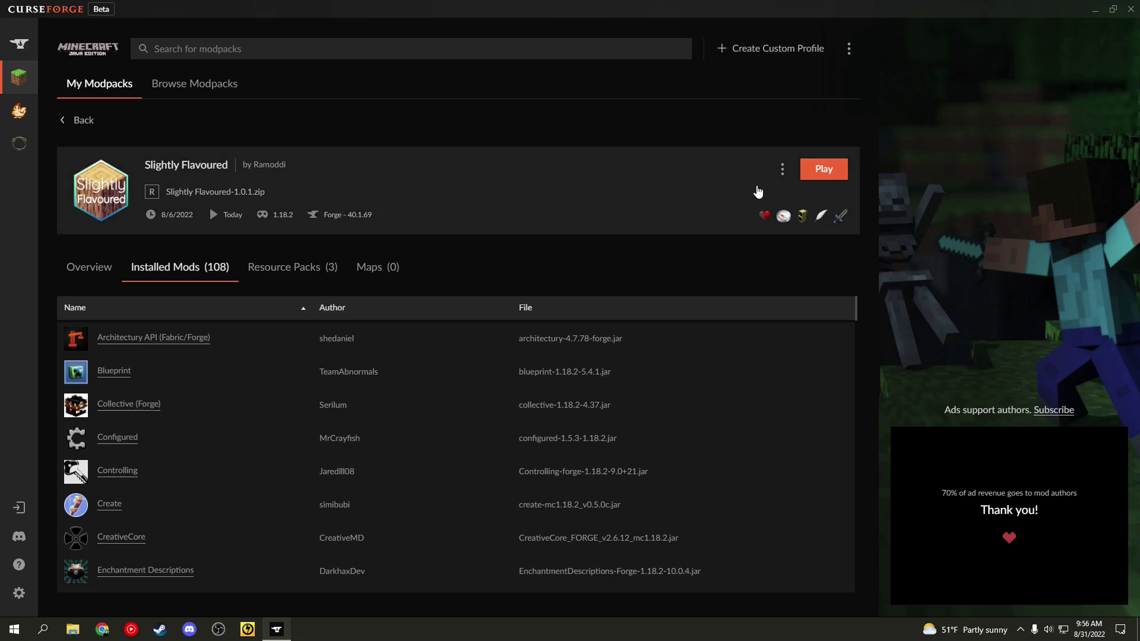
Open the modpack's folder on disk via the three-dot menu and enter its mods folder
click(782, 169)
click(715, 258)
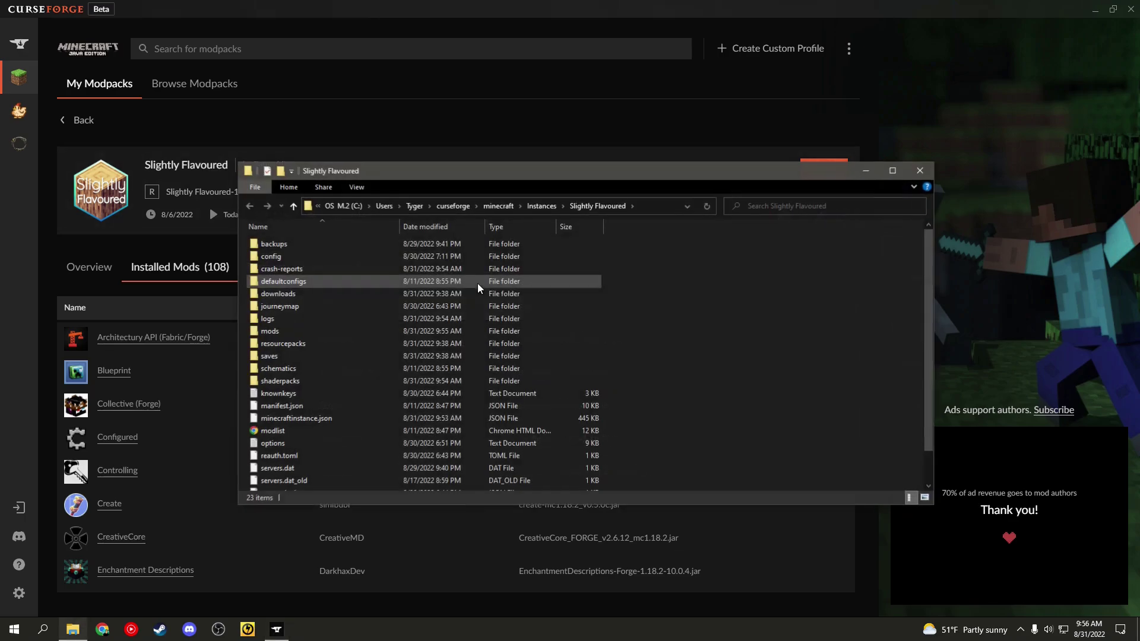
click(310, 332)
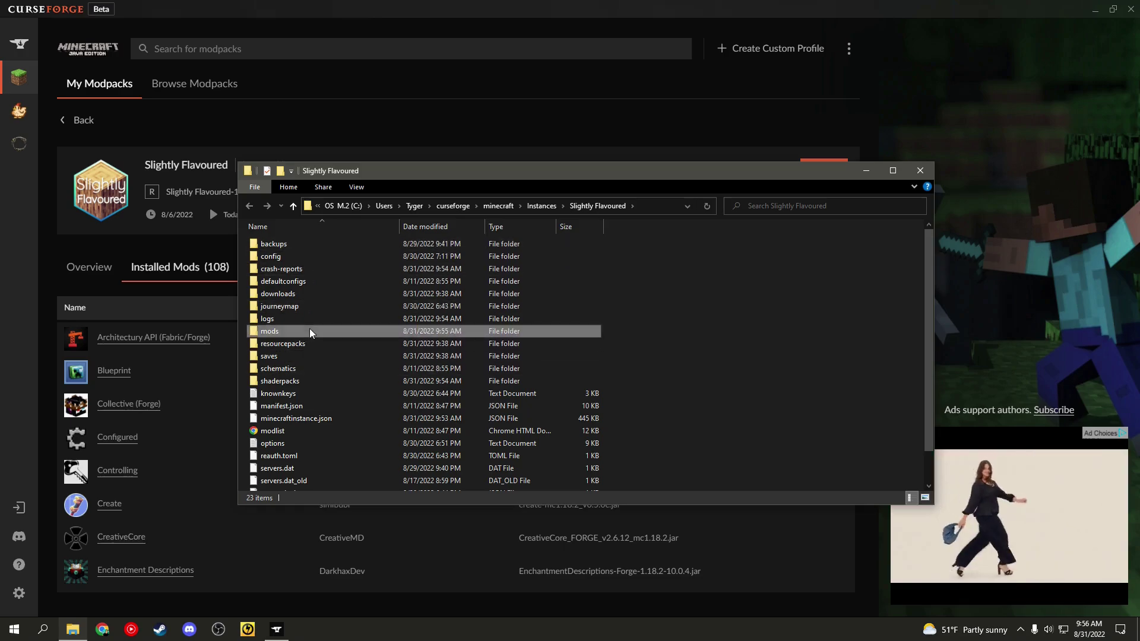
double_click(310, 332)
click(1088, 7)
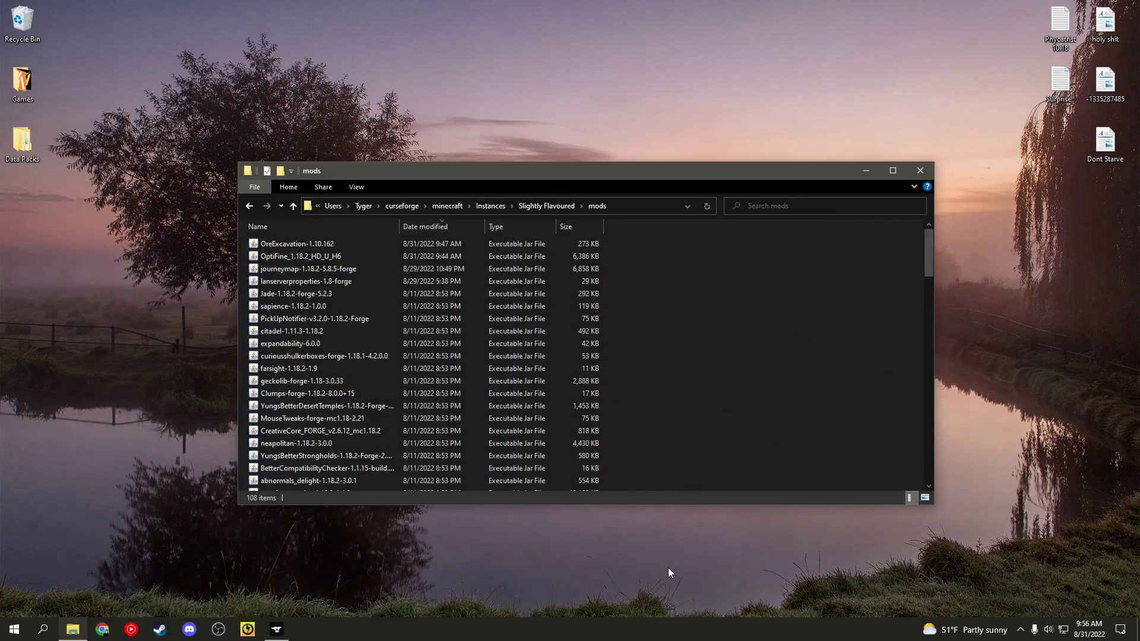
Copy lanserverproperties-1.8-forge.jar from Downloads into the mods folder and verify it is there
key(super+e)
double_click(353, 312)
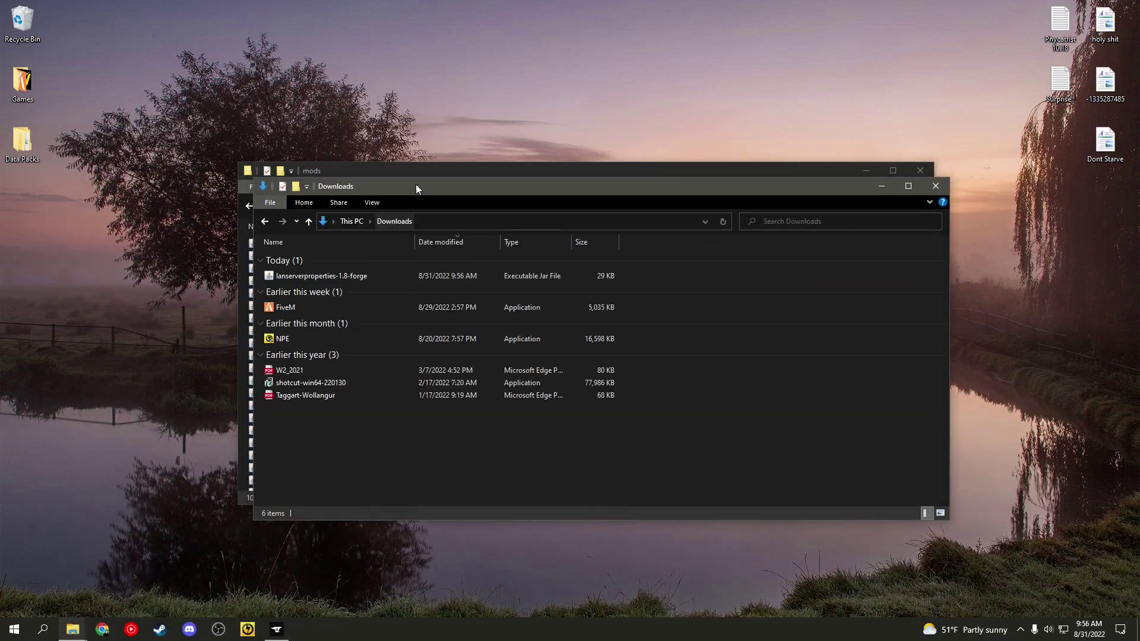
drag(416, 186, 696, 262)
click(653, 353)
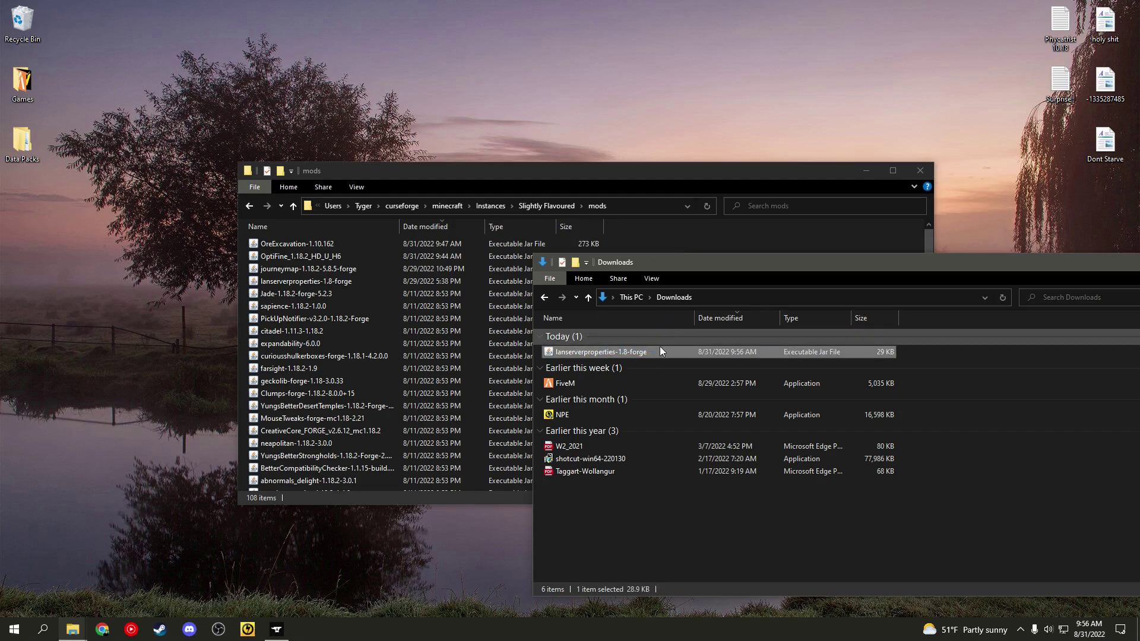
drag(660, 351, 563, 259)
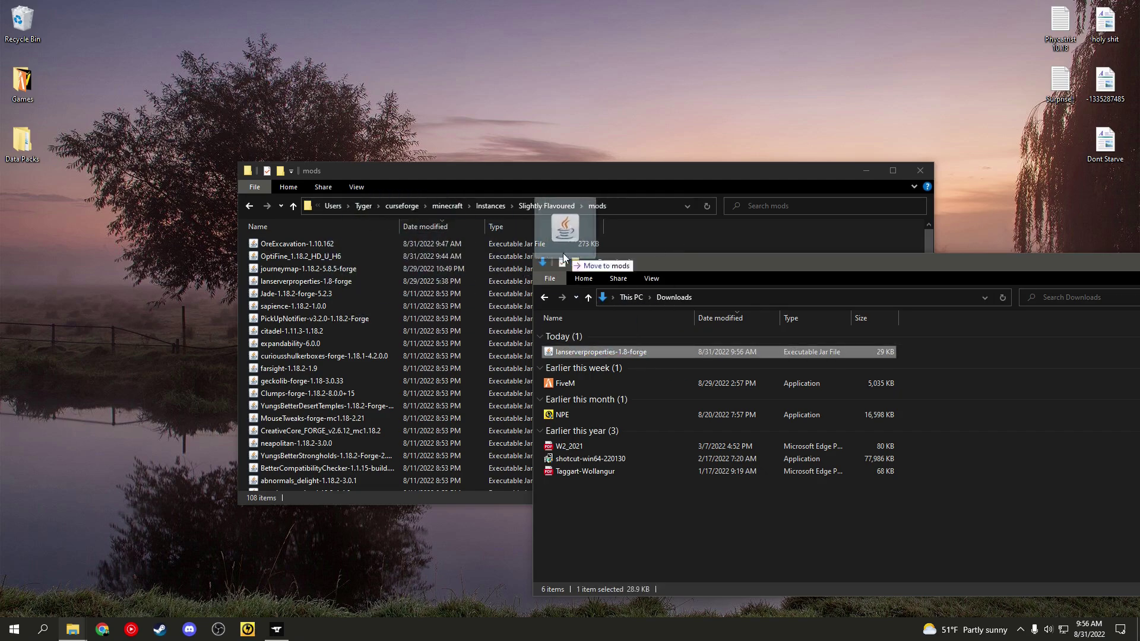
drag(563, 257, 678, 353)
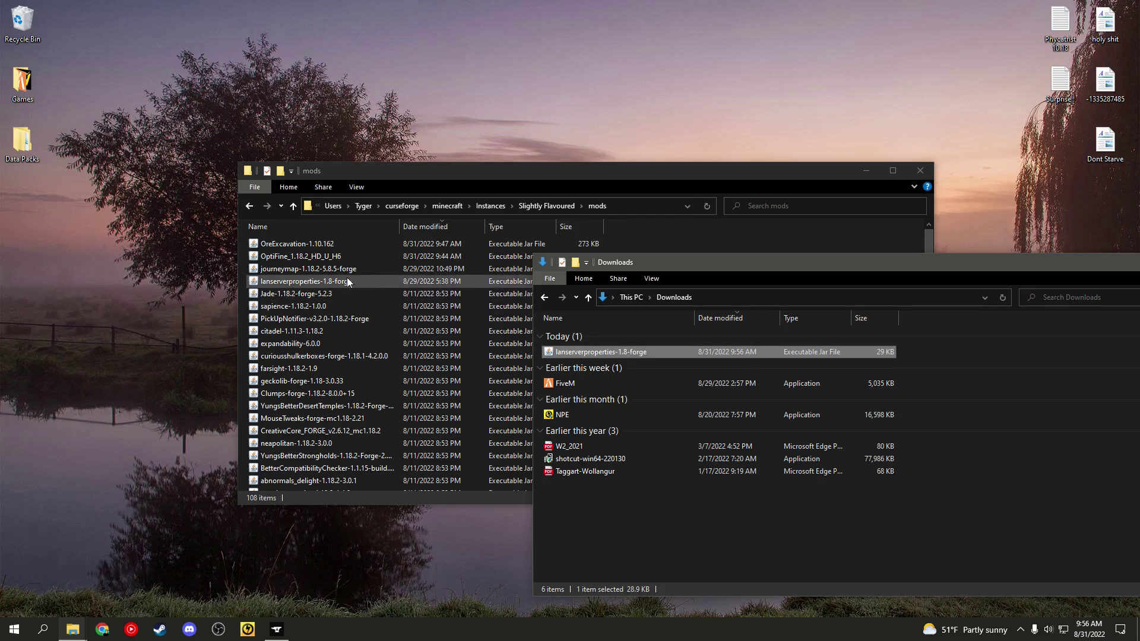
click(323, 283)
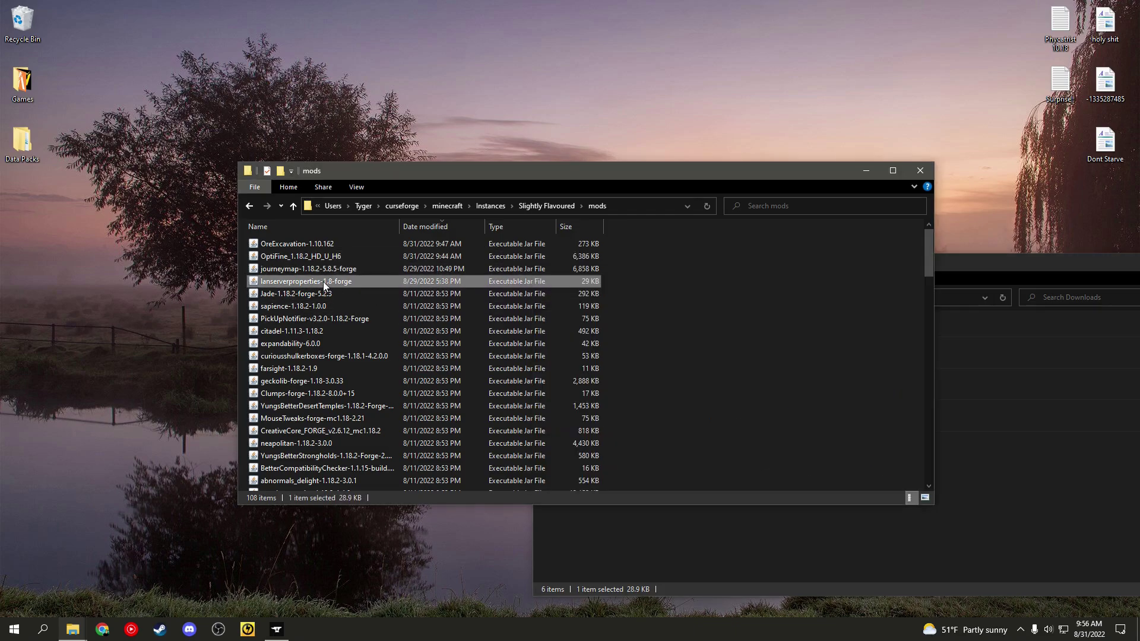
Close the Downloads and mods File Explorer windows
drag(912, 263, 765, 177)
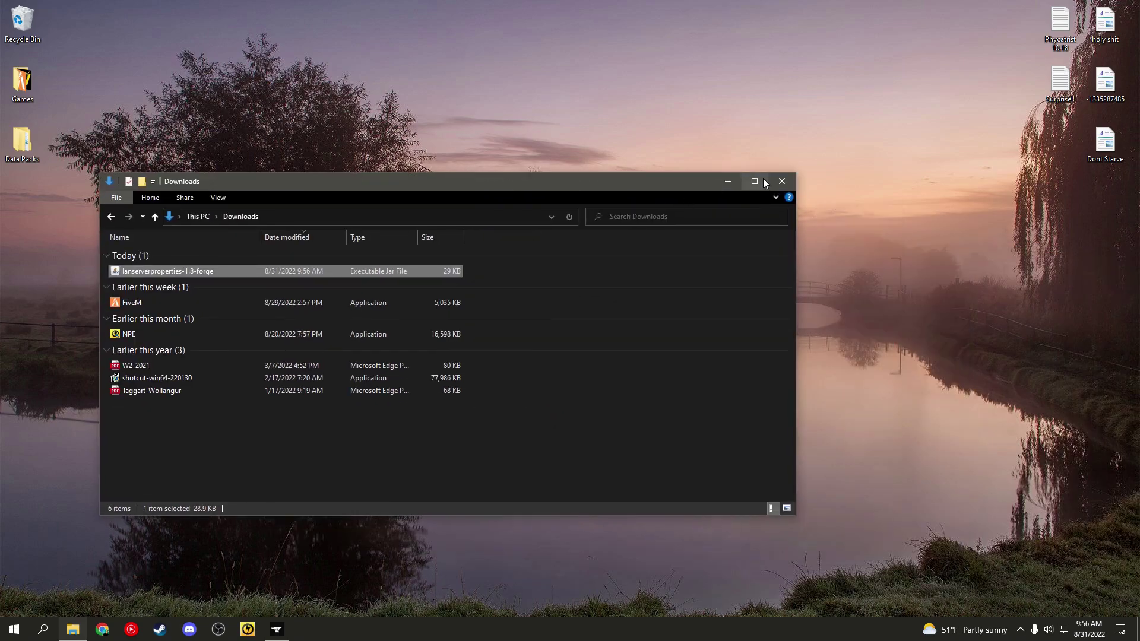
double_click(764, 178)
click(1098, 6)
click(777, 181)
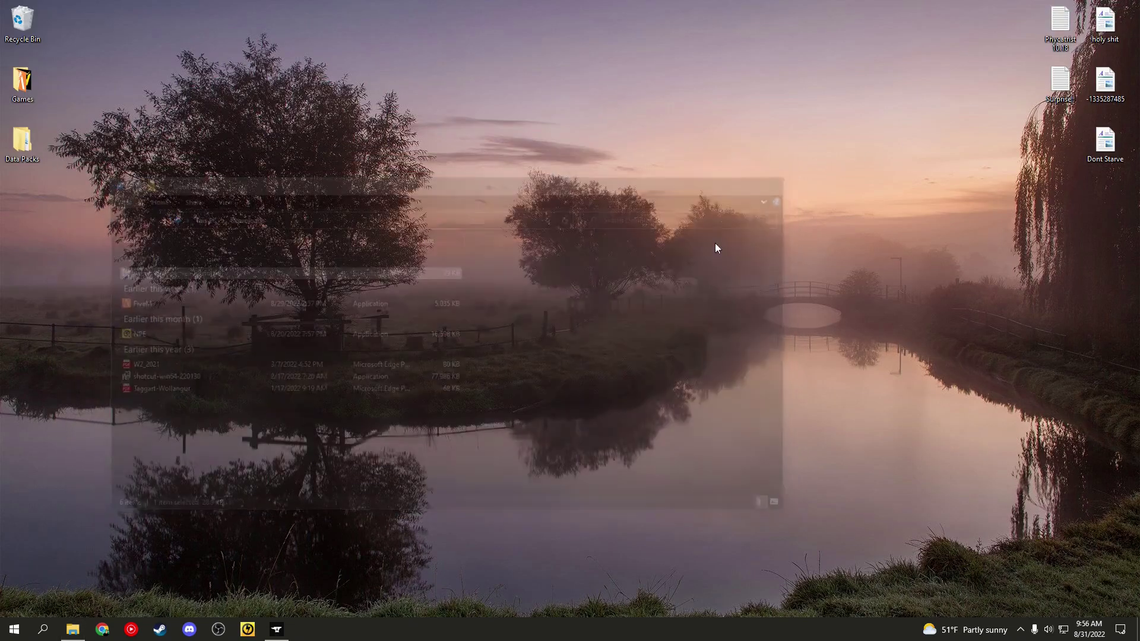
Dismiss the Norton permission prompt and hit Play on Slightly Flavoured to launch Minecraft
click(276, 629)
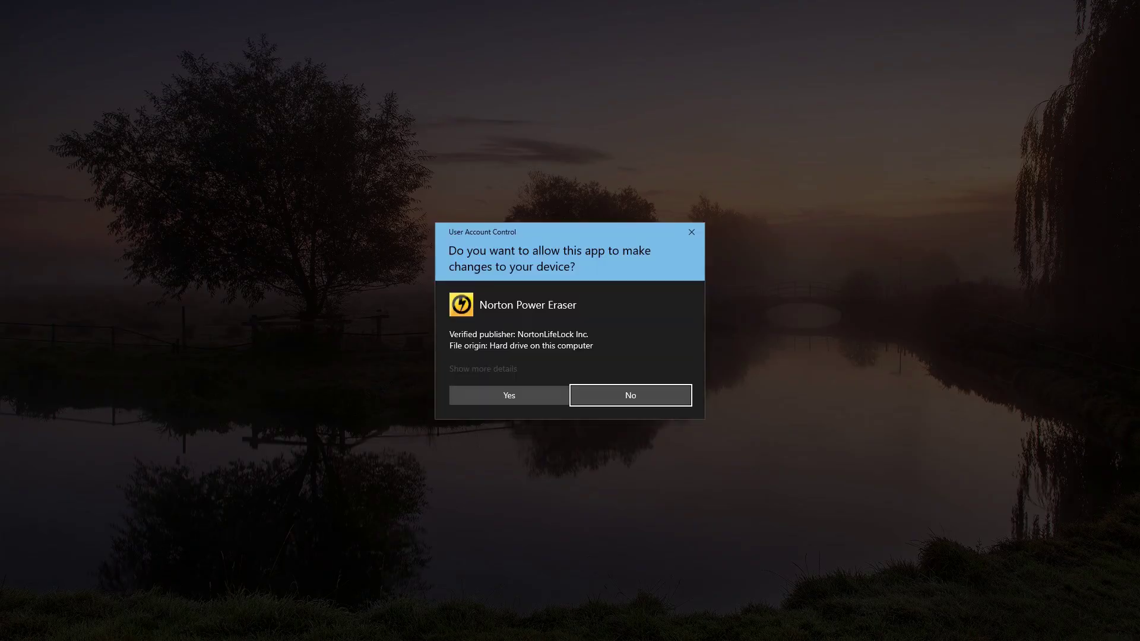
click(509, 395)
click(284, 630)
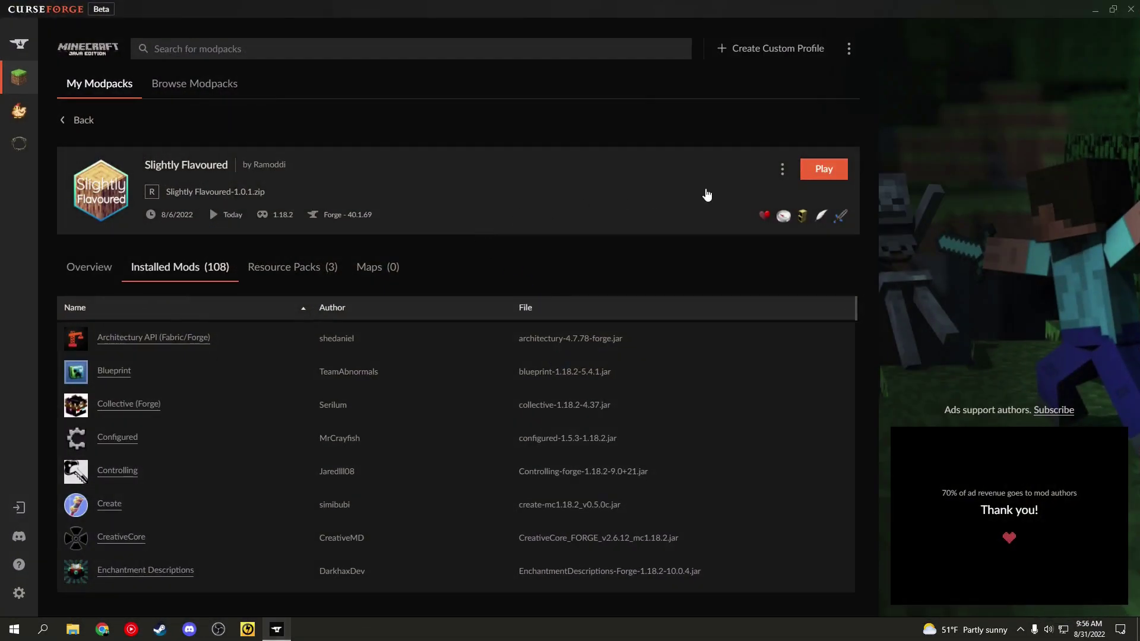
click(825, 169)
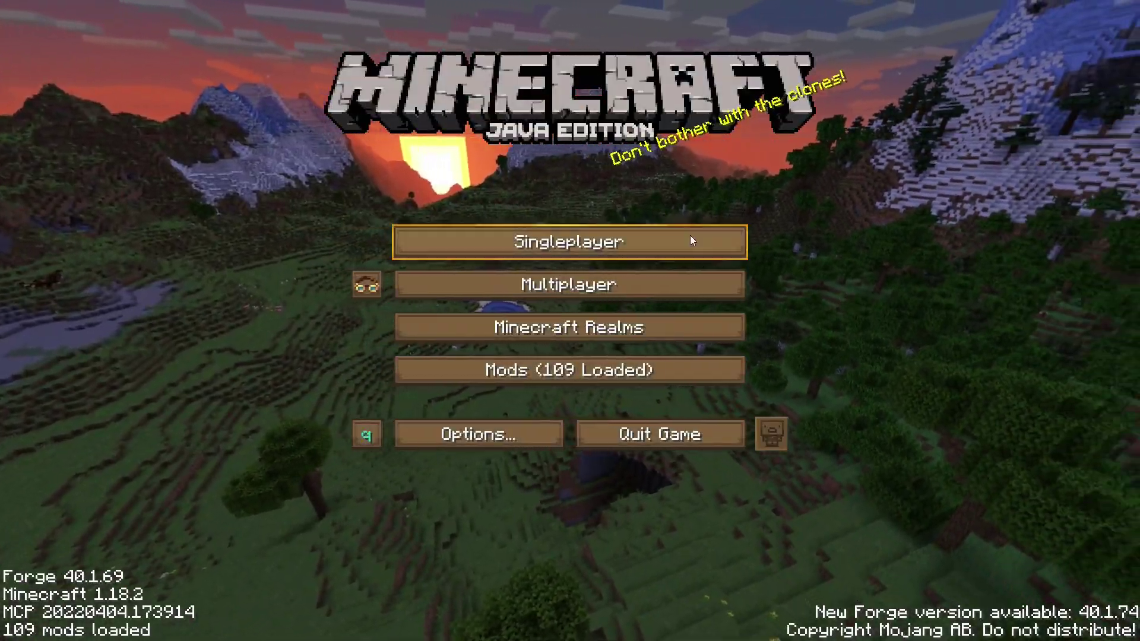
Load the saved singleplayer world, closing the crash dialog and relaunching via PLAY
click(691, 237)
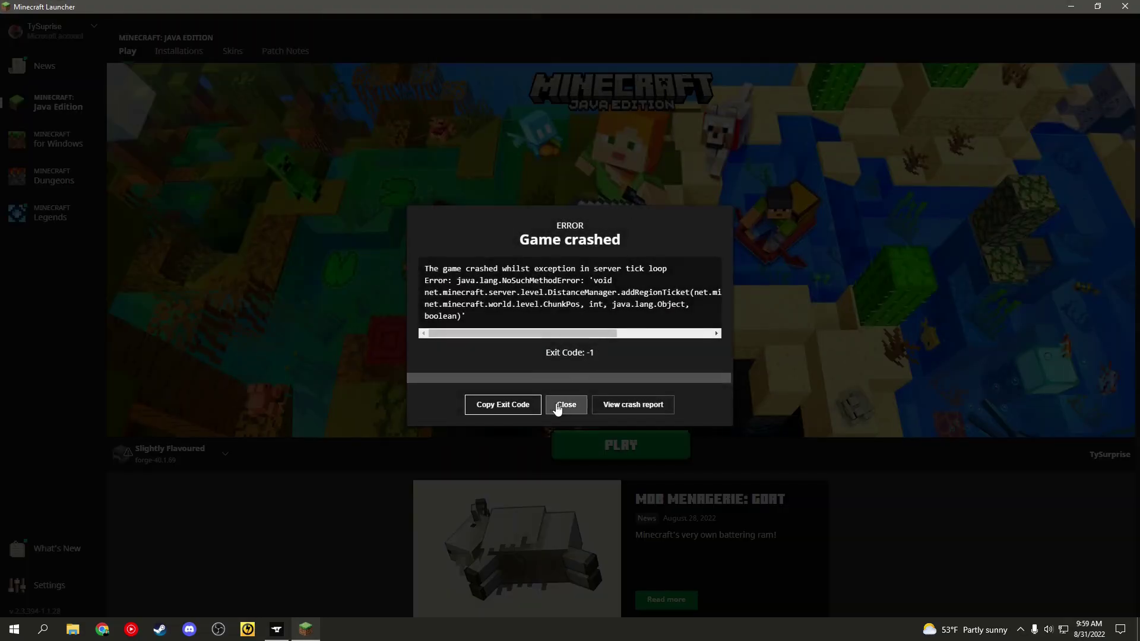
click(559, 406)
click(629, 436)
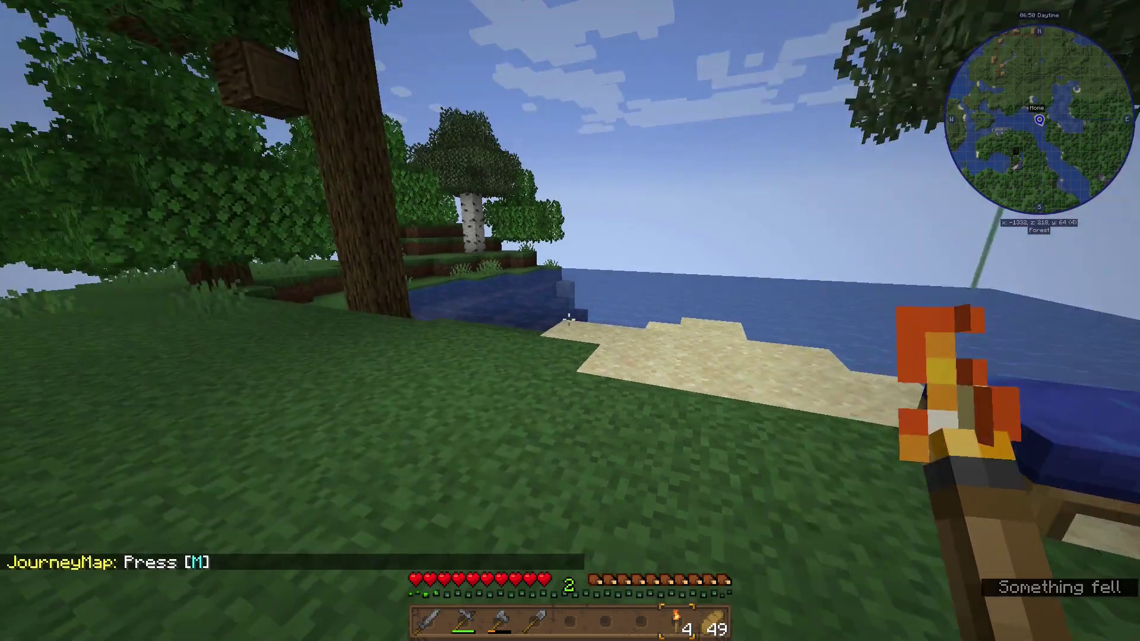
Walk past the chests, then reach Open to LAN from the Game Menu
key(s)
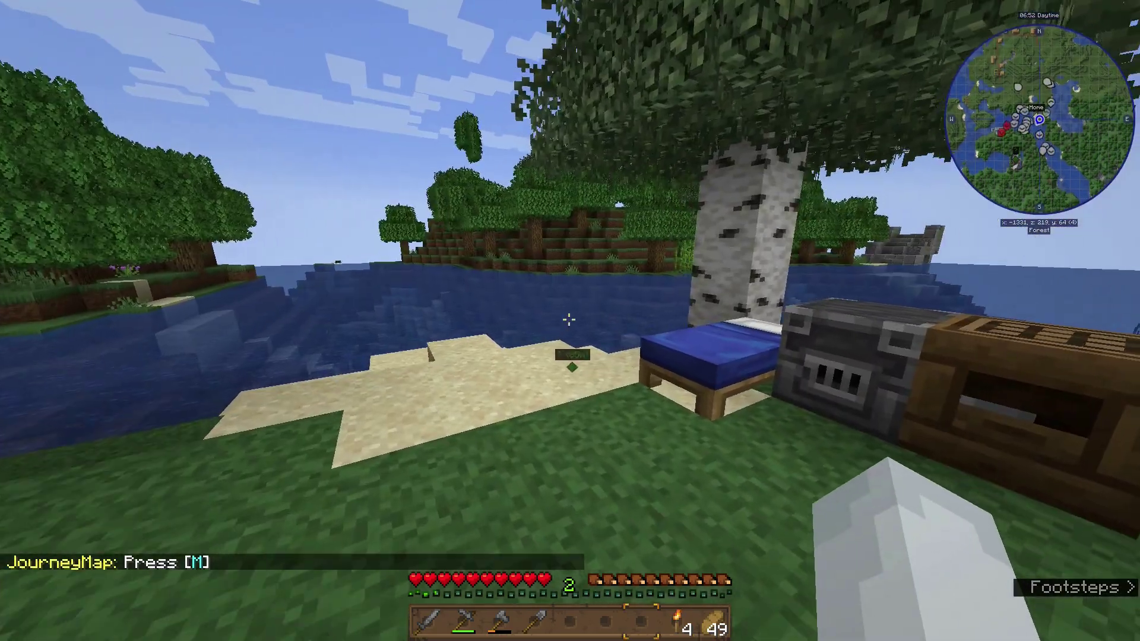
key(w)
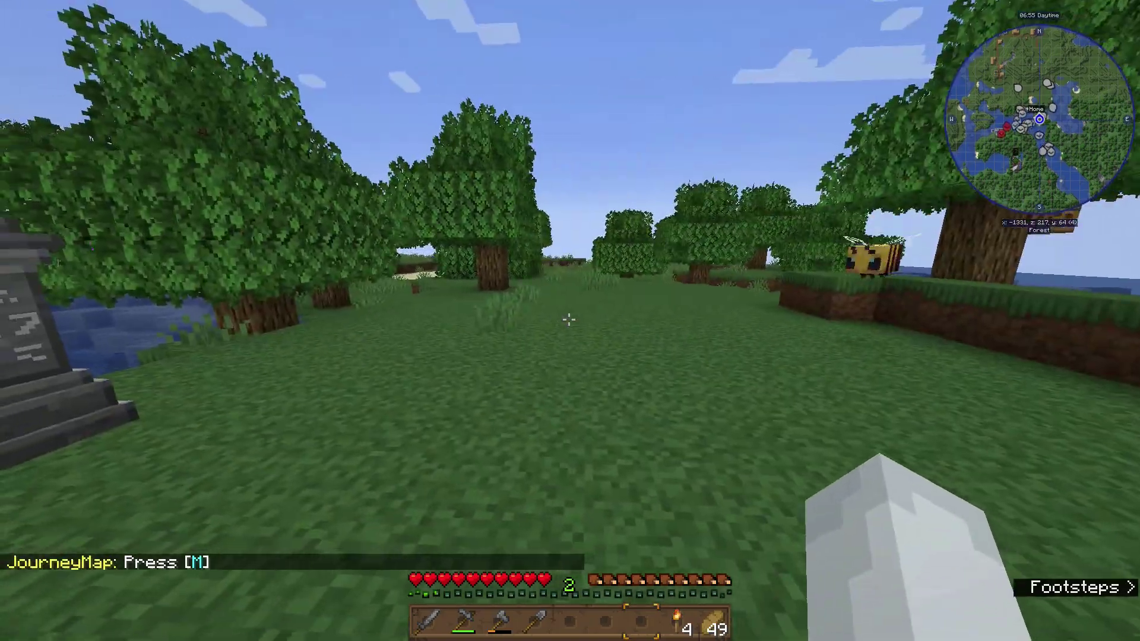
key(Escape)
click(588, 197)
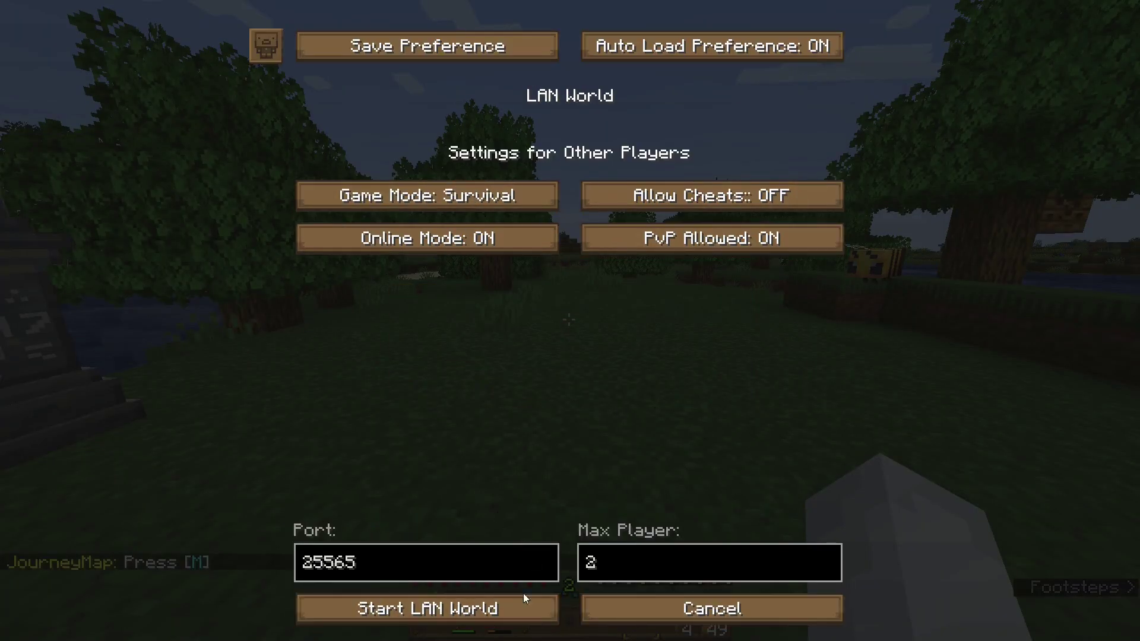
Set max players to 2 and start the LAN world on port 25565
click(611, 565)
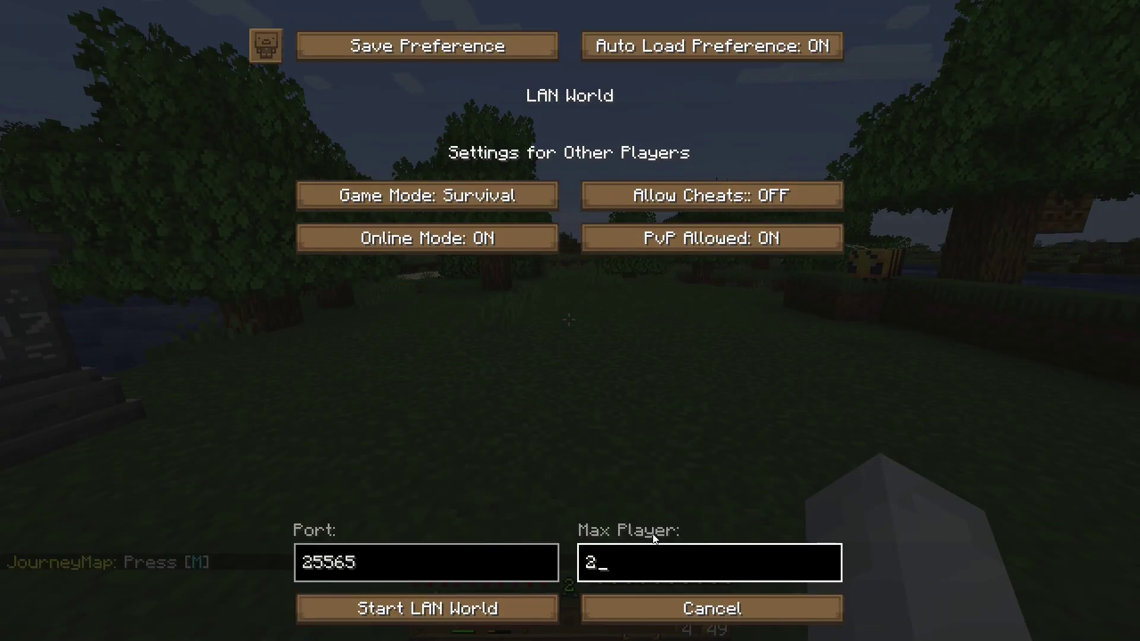
key(BackSpace)
text(8)
click(640, 526)
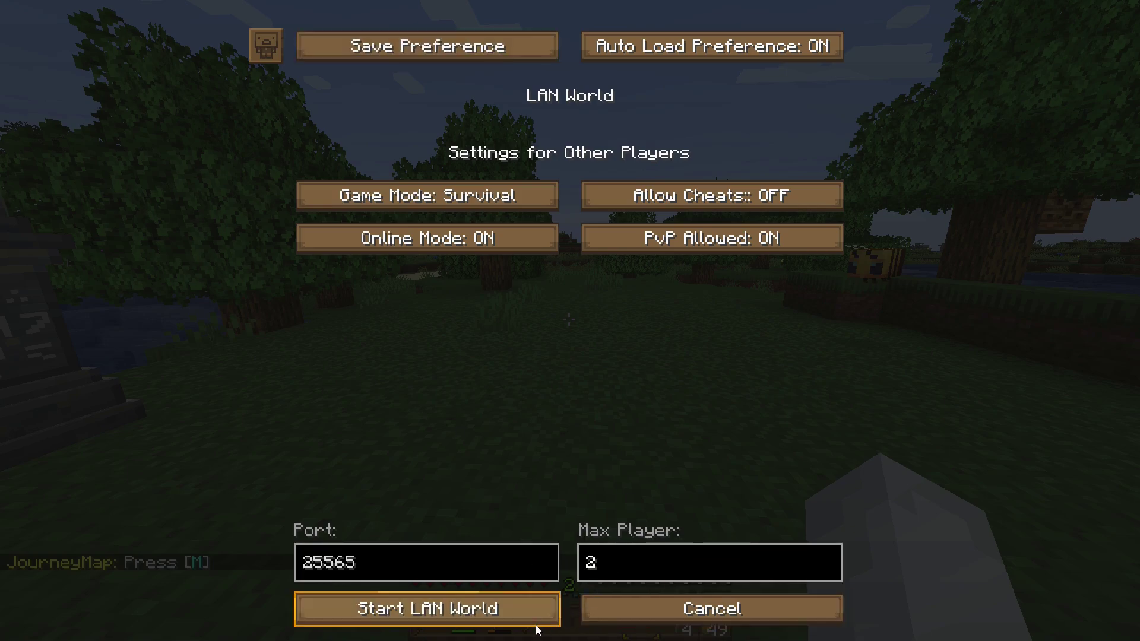
click(427, 609)
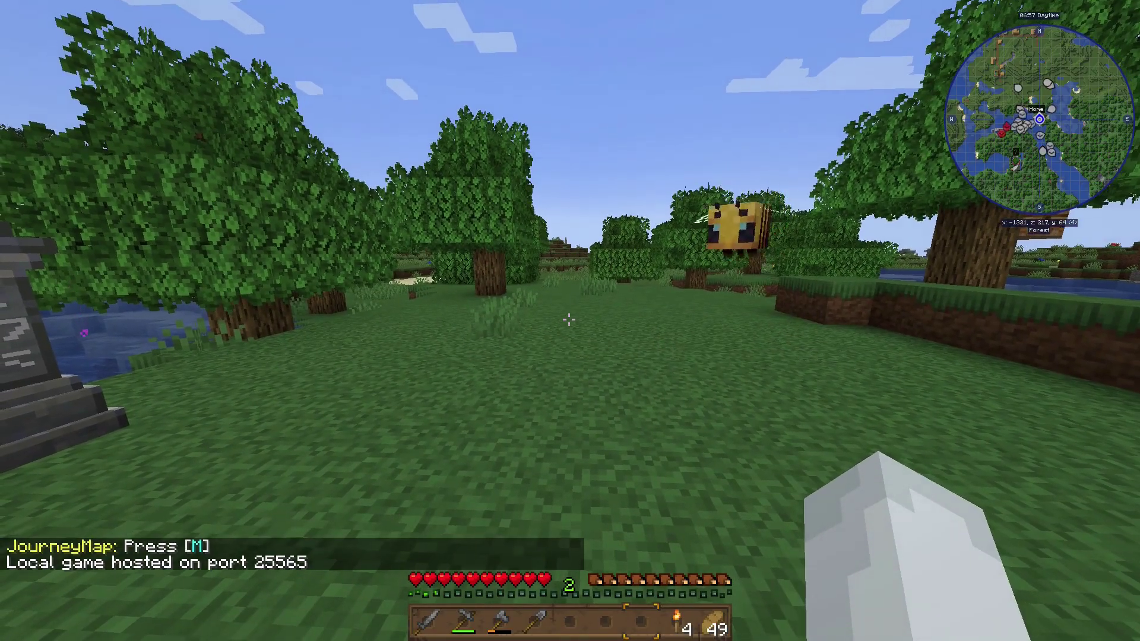
key(w)
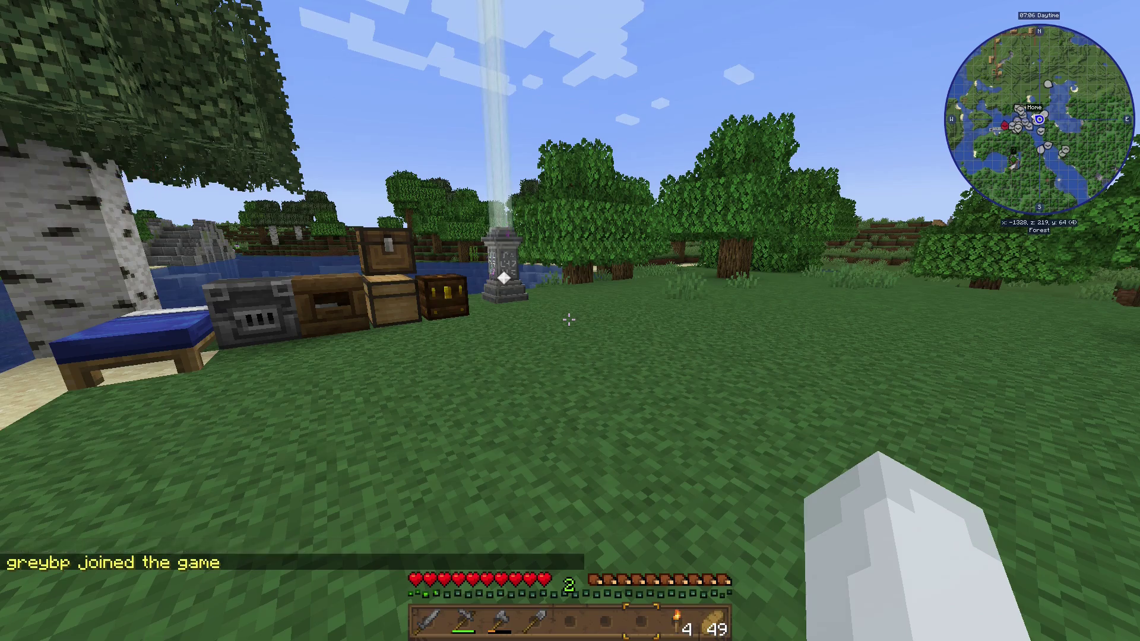
key(w)
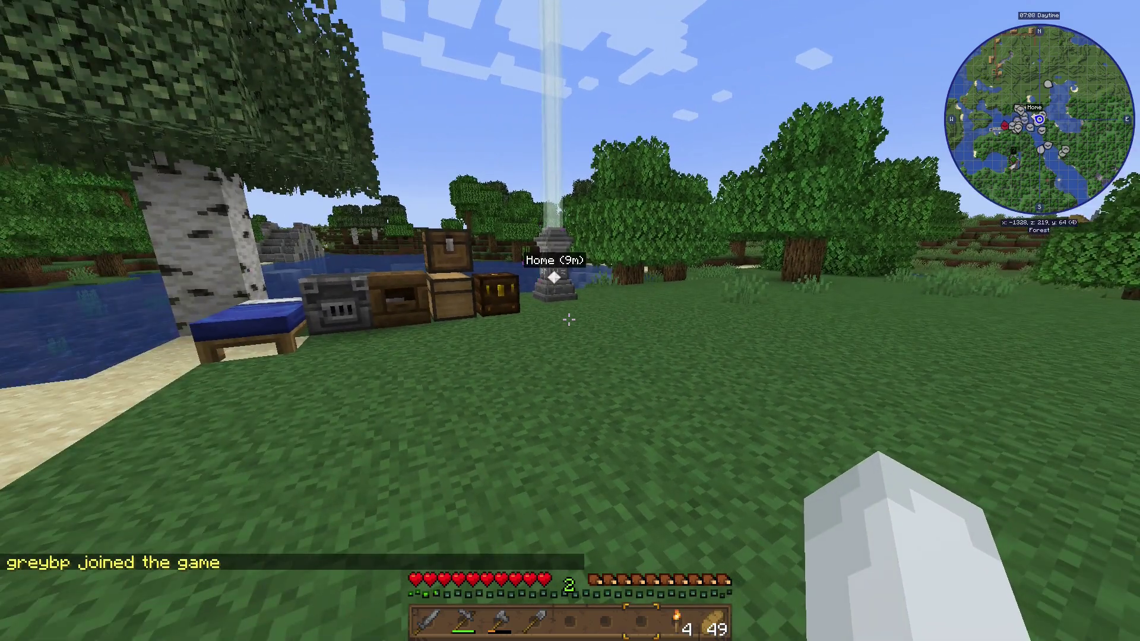
key(w)
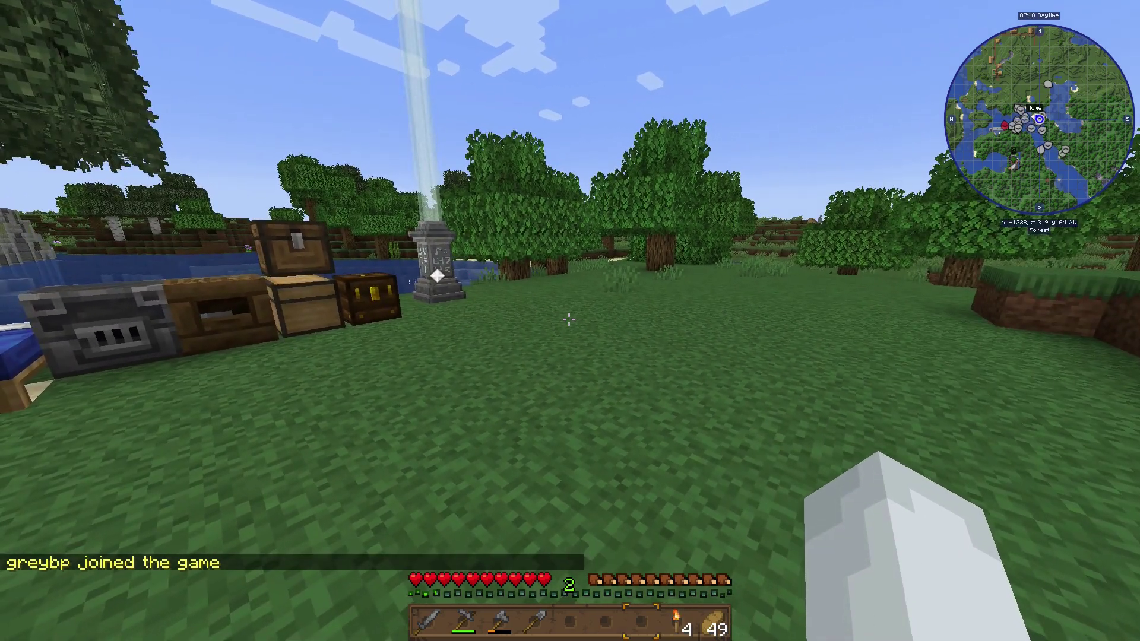
key(j)
scroll(570, 321, down, 1)
scroll(570, 320, down, 1)
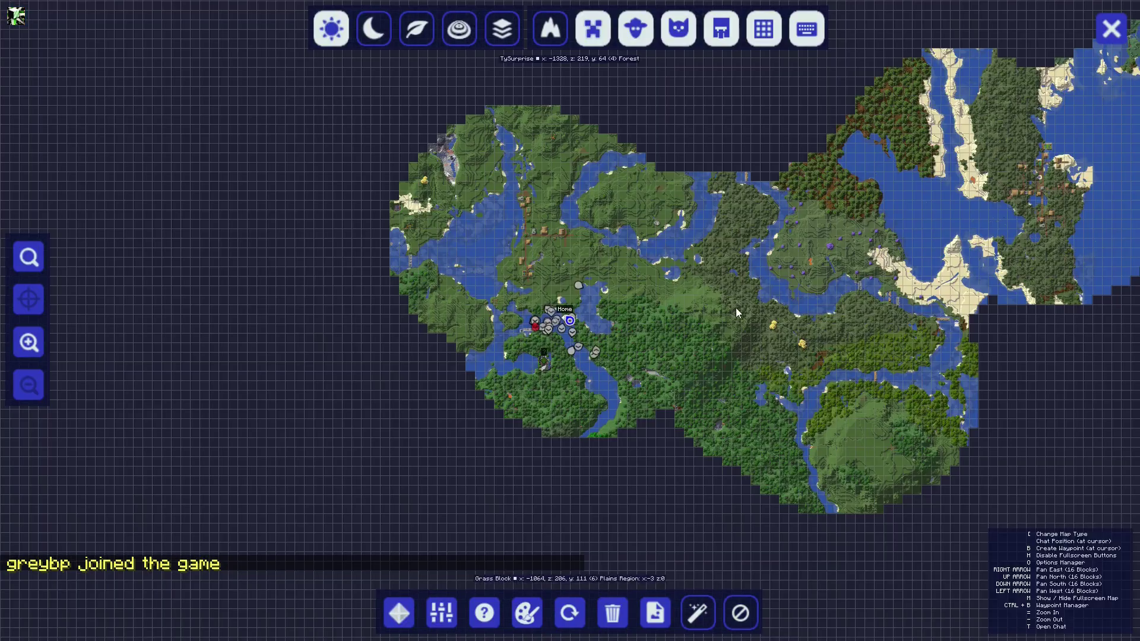
mouse_move(736, 307)
mouse_down()
mouse_move(542, 367)
mouse_move(274, 392)
mouse_up()
drag(677, 316, 513, 339)
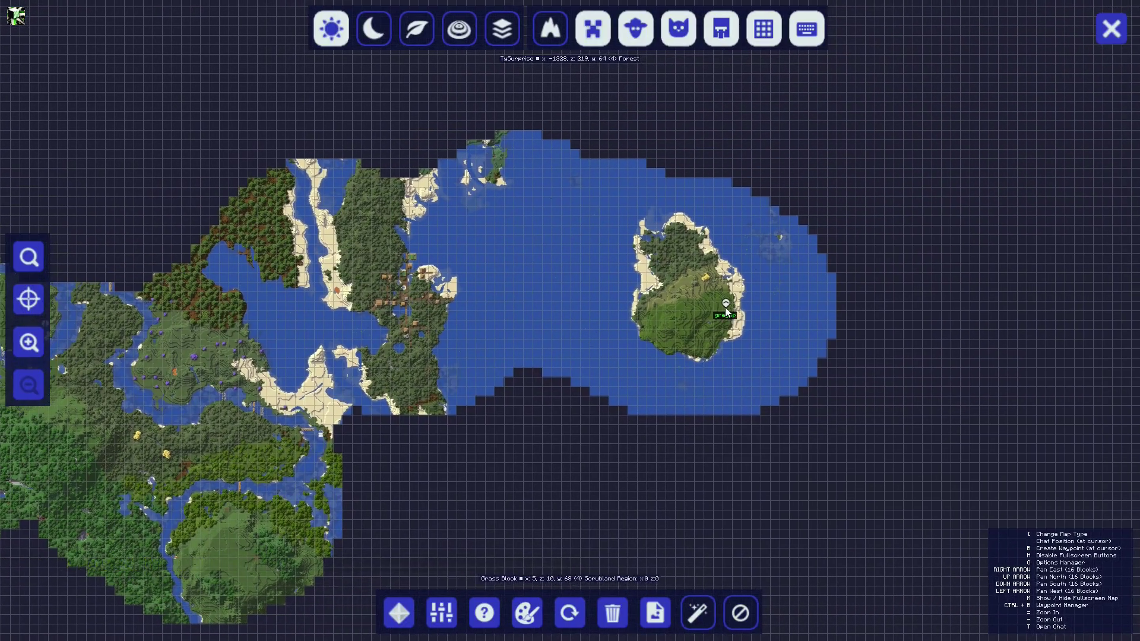
key(Escape)
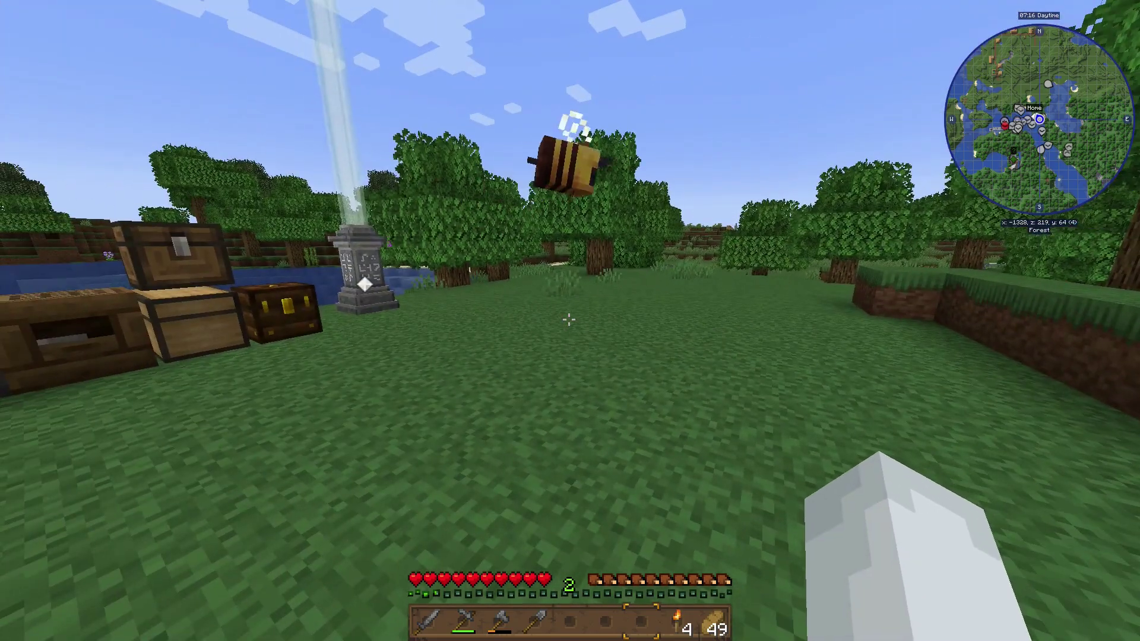